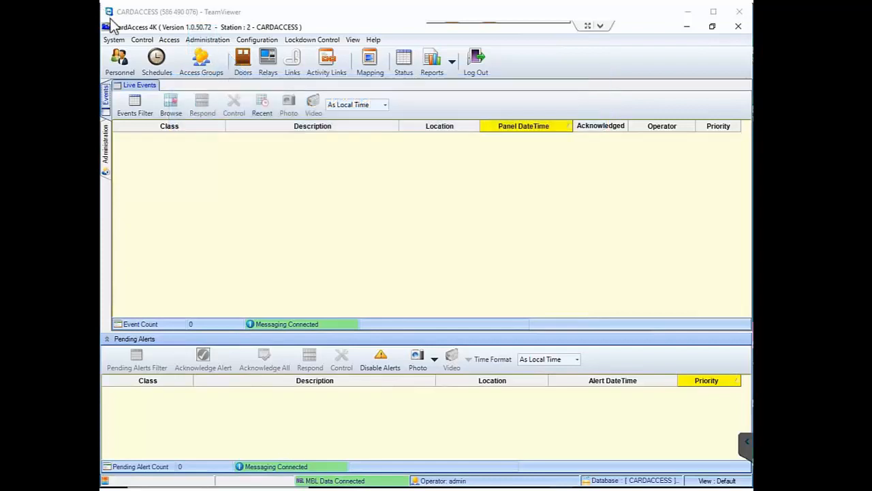
# Step: Open Setup Partition Groups from Administration > Operators to list the existing partition groups
pyautogui.click(205, 42)
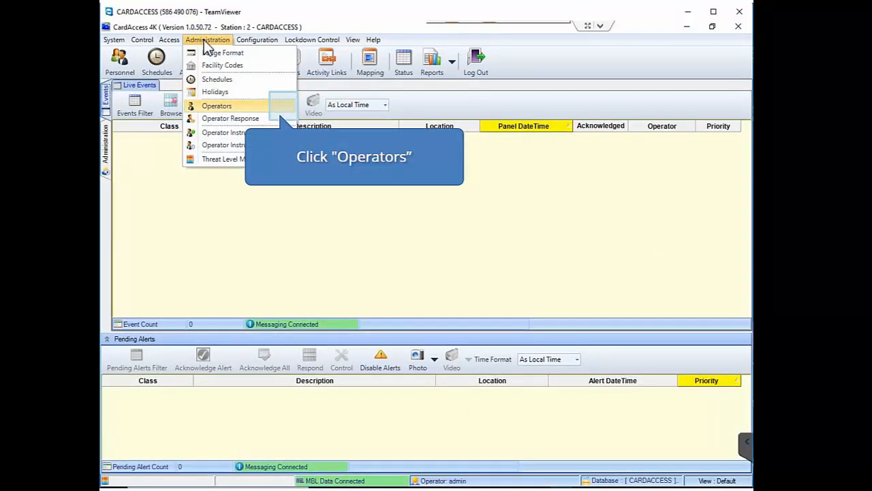
pyautogui.click(283, 105)
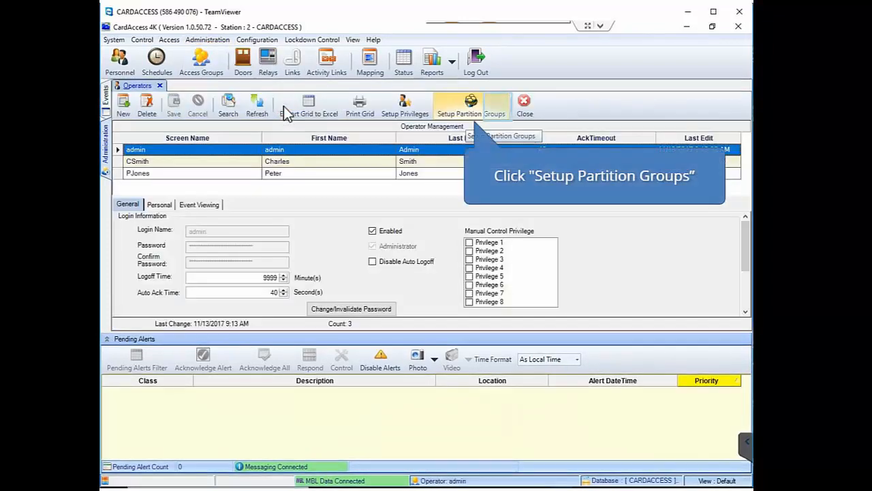
pyautogui.click(498, 107)
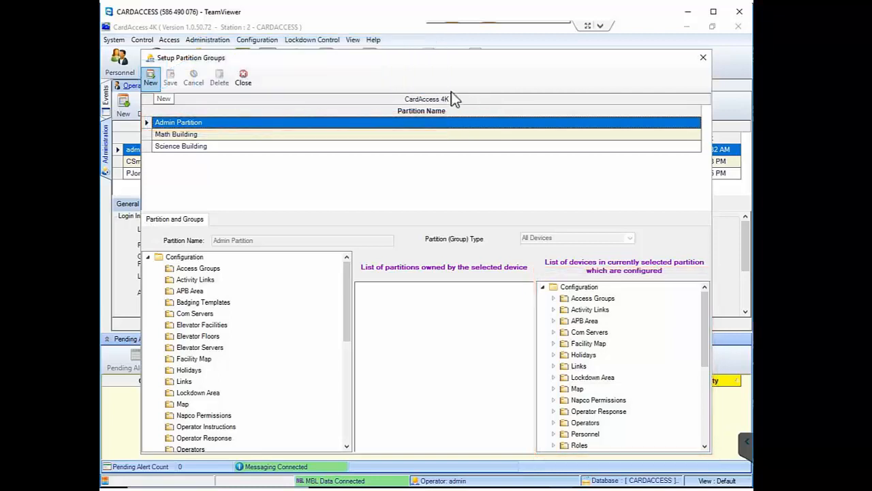
# Step: Create partition 'Admin Building' with the Admin Bld Cafeteria Entry/Exit readers and Main Building panel checked
pyautogui.click(151, 77)
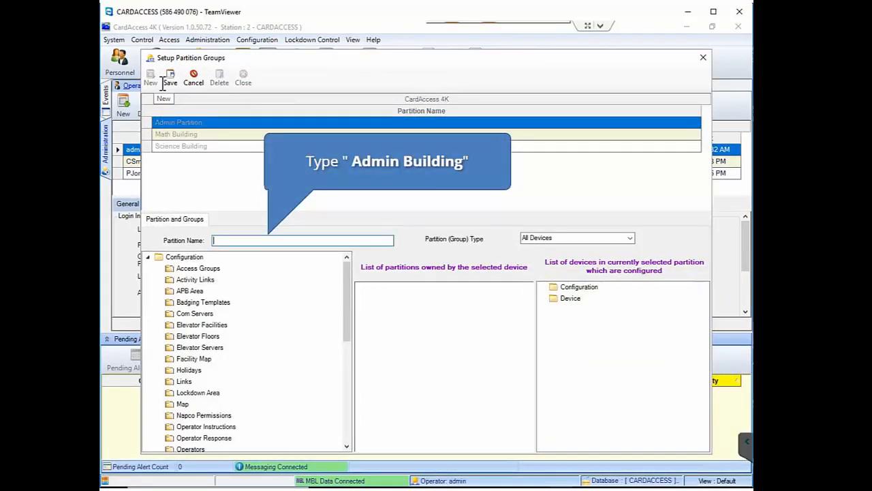
pyautogui.write('Admin Building')
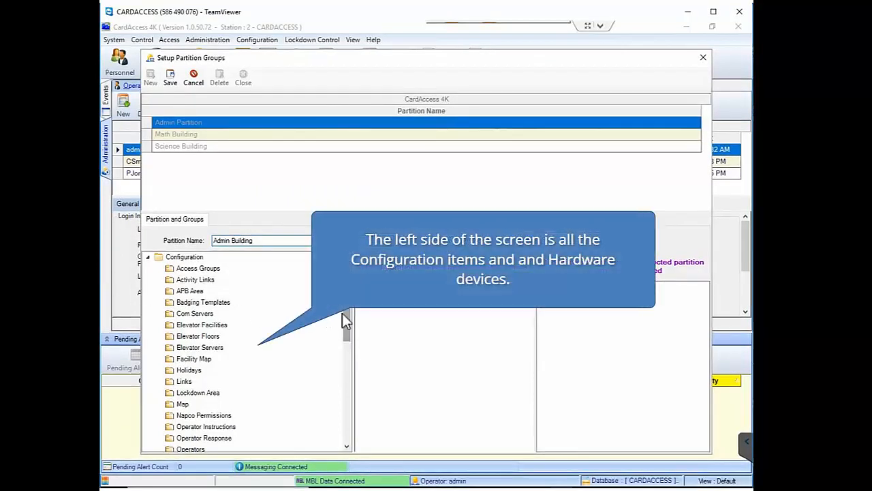
pyautogui.moveTo(348, 317); pyautogui.dragTo(339, 292)
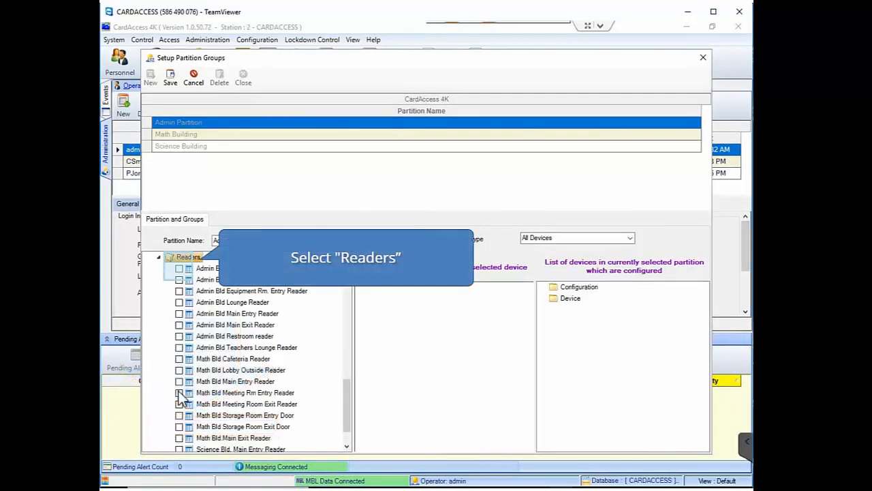
pyautogui.click(179, 268)
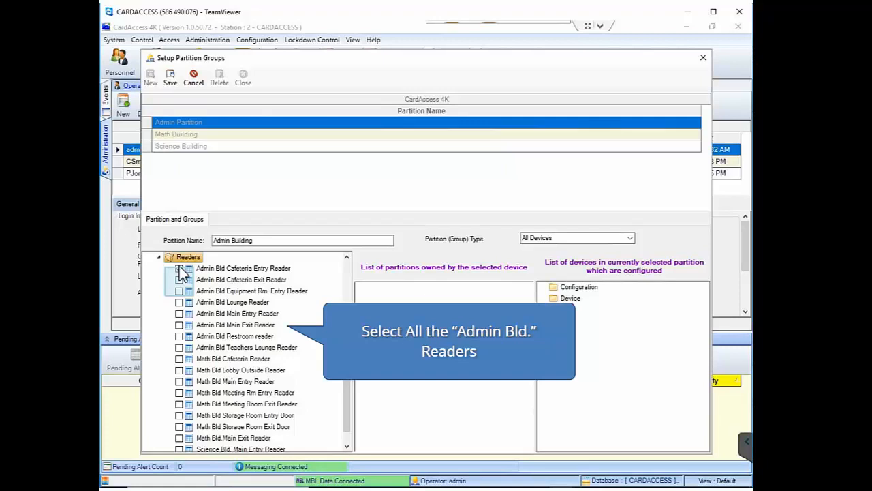
pyautogui.click(179, 279)
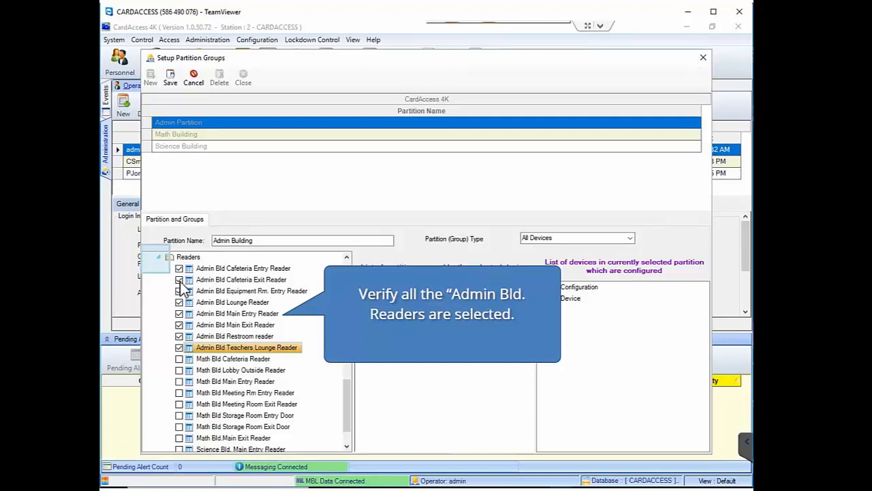
pyautogui.click(158, 257)
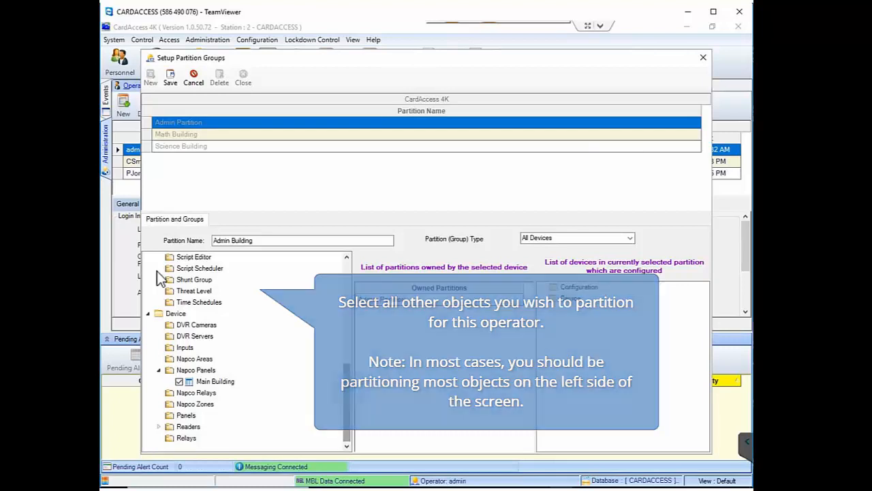
pyautogui.click(348, 396)
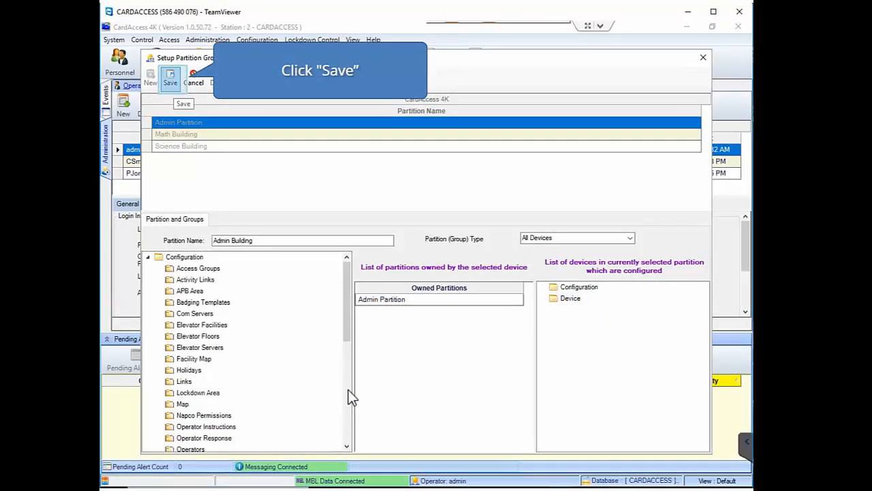
# Step: Save the Admin Building partition and close the Setup Partition Groups window
pyautogui.click(170, 81)
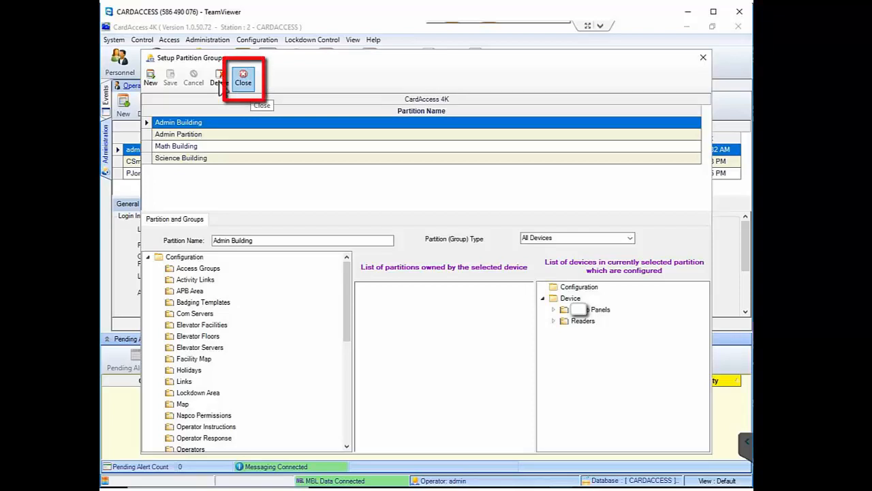
pyautogui.click(247, 81)
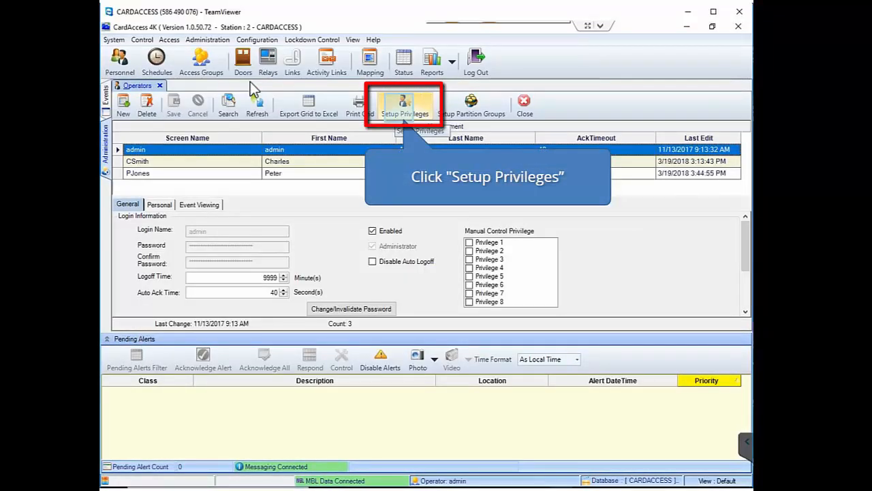
# Step: Open Setup Roles and Privileges and start a new blank role
pyautogui.click(392, 112)
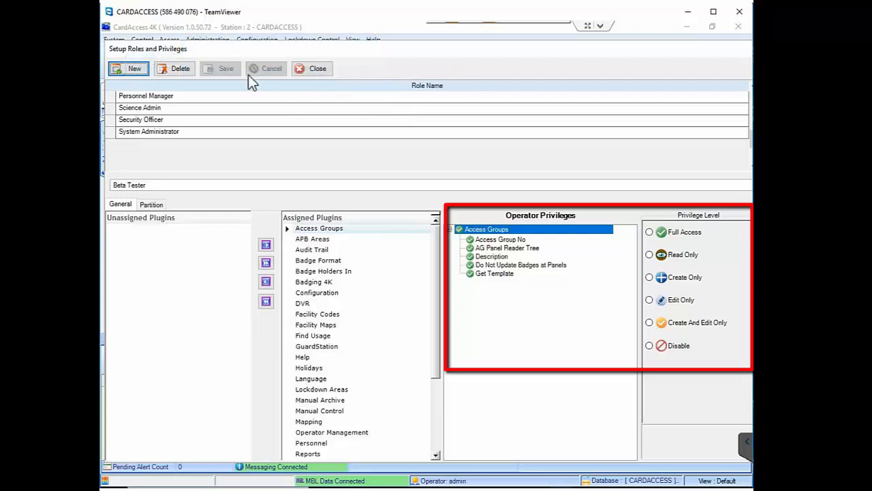
pyautogui.click(136, 69)
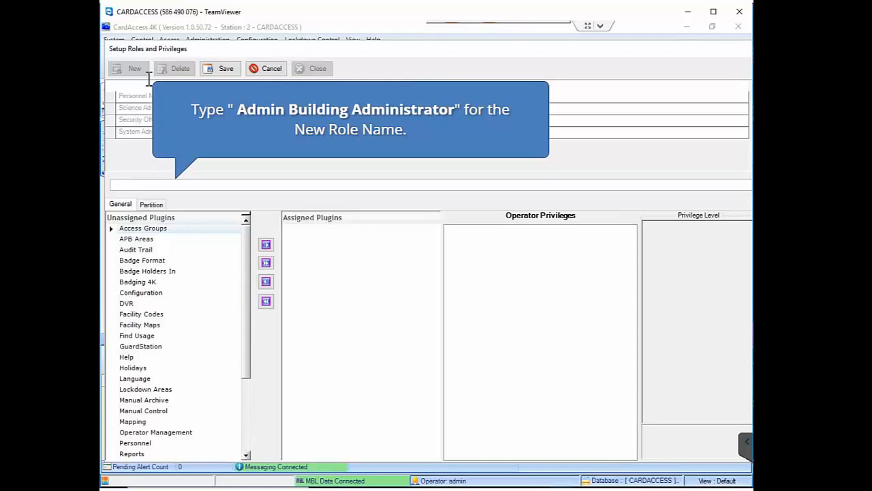
# Step: Name the role 'Admin Building Administrator', assign it all plugins, and show its partition choices
pyautogui.write('Admin Building Administrator')
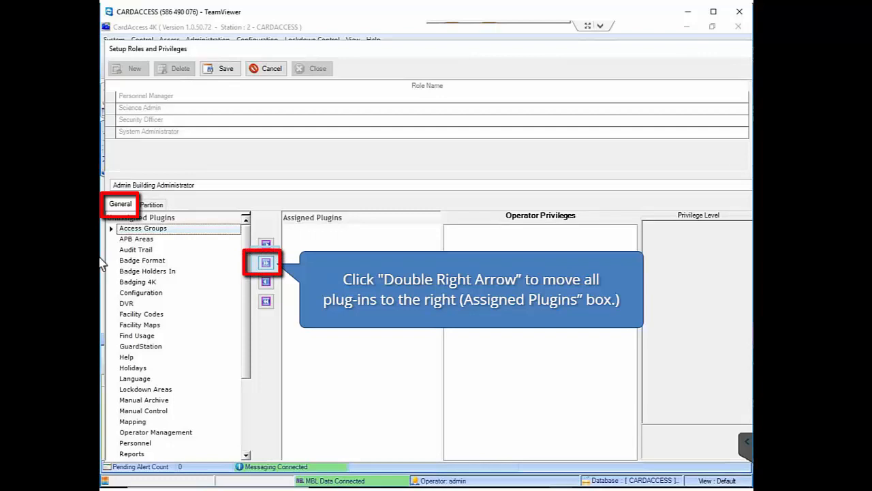
pyautogui.click(266, 260)
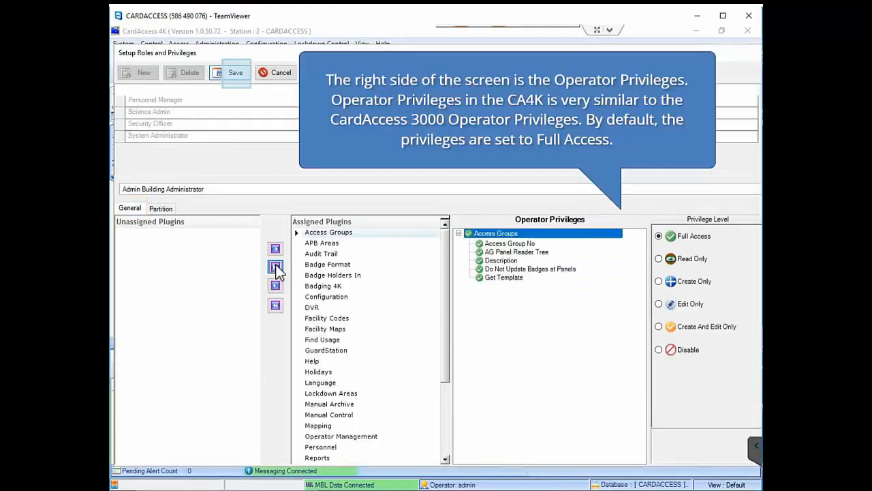
pyautogui.click(238, 74)
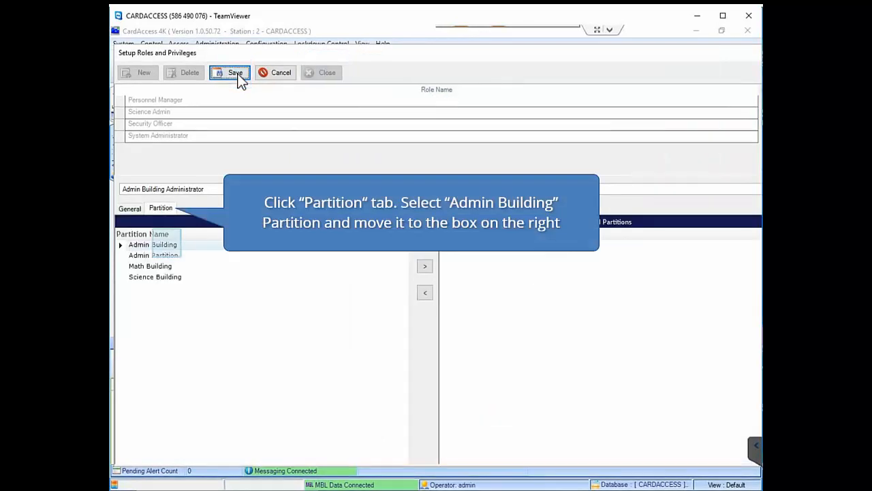
# Step: Assign the Admin Building partition to the role, save it, and close the roles window
pyautogui.click(169, 245)
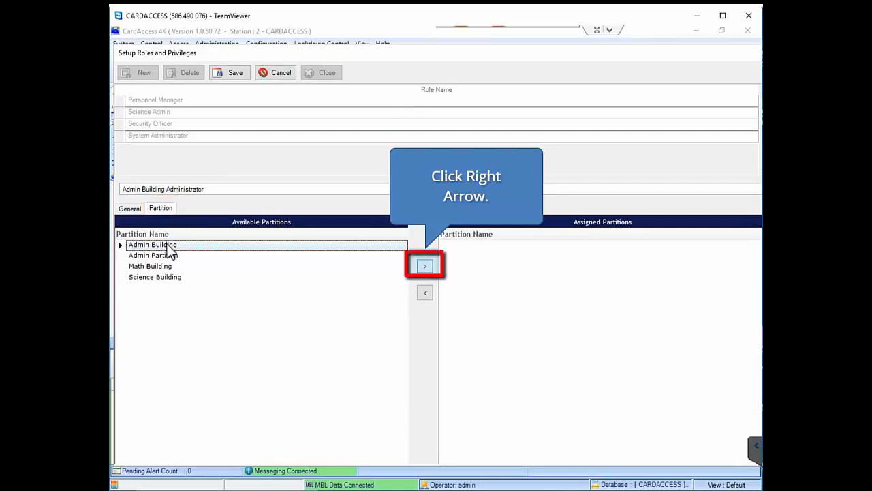
pyautogui.click(424, 265)
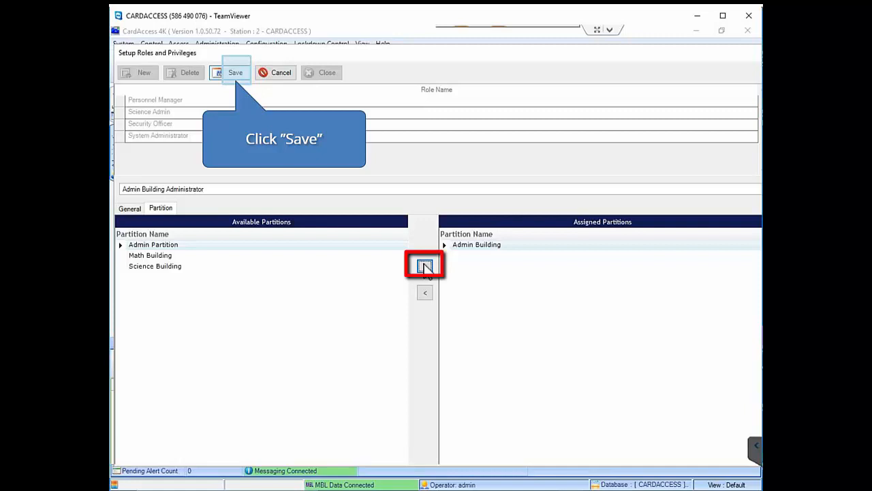
pyautogui.click(237, 71)
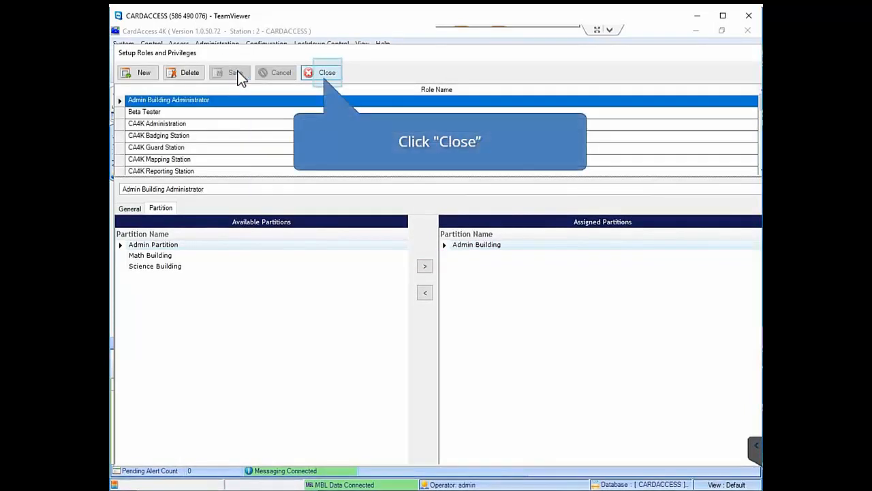
pyautogui.click(329, 73)
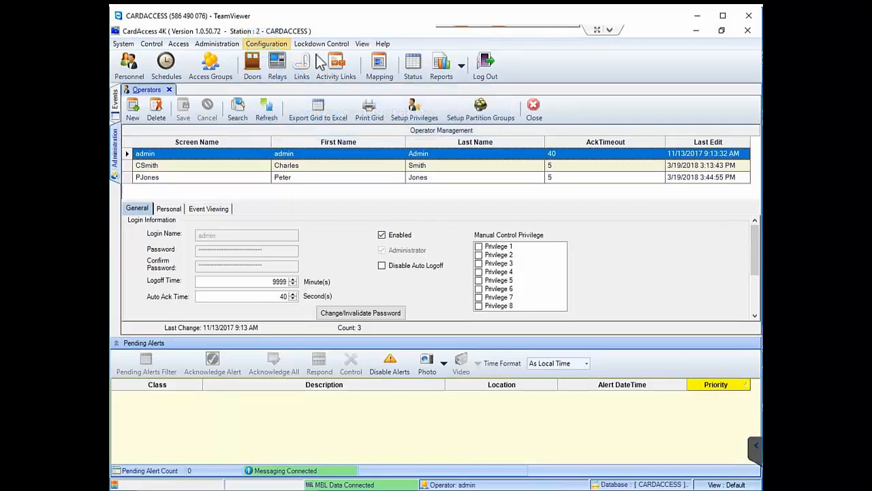
# Step: In Configuration > Panels, select Math Bld. Accelaterm and show its Partition Group choices
pyautogui.click(265, 45)
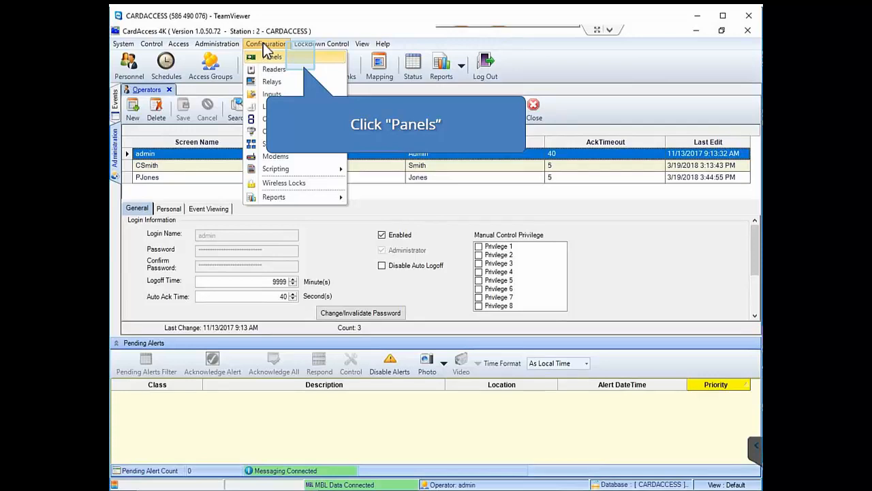
pyautogui.click(302, 60)
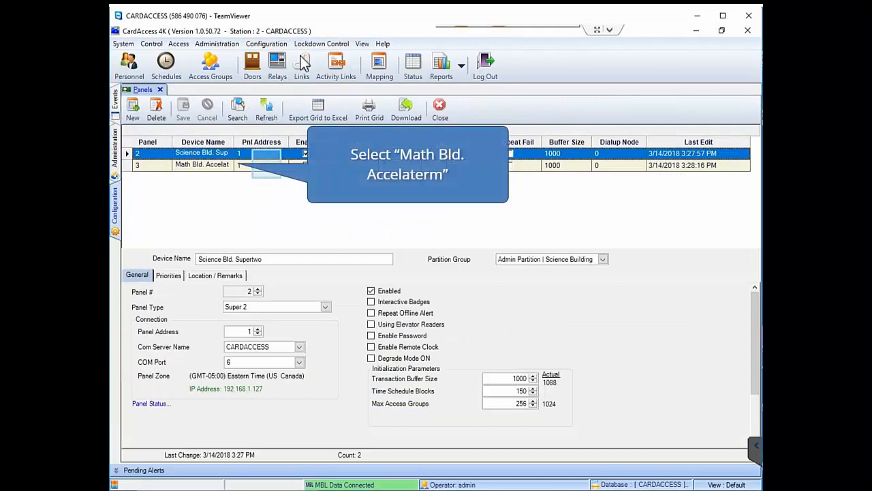
pyautogui.click(267, 165)
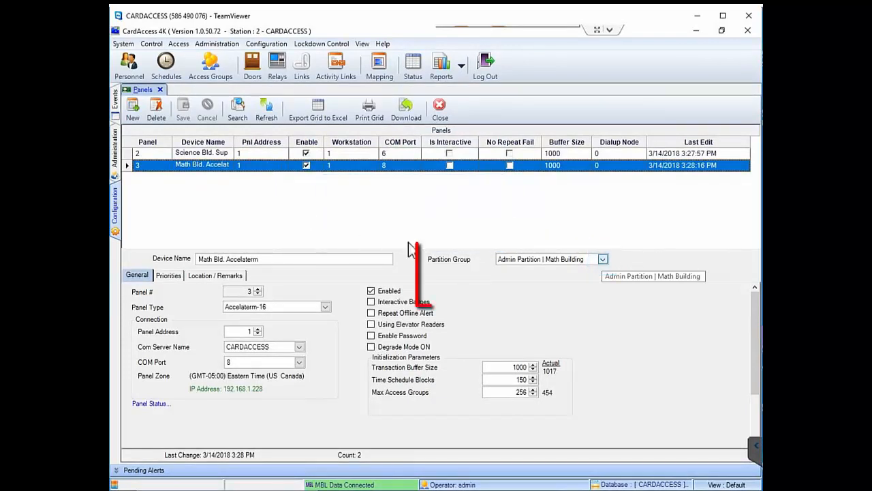
pyautogui.click(602, 260)
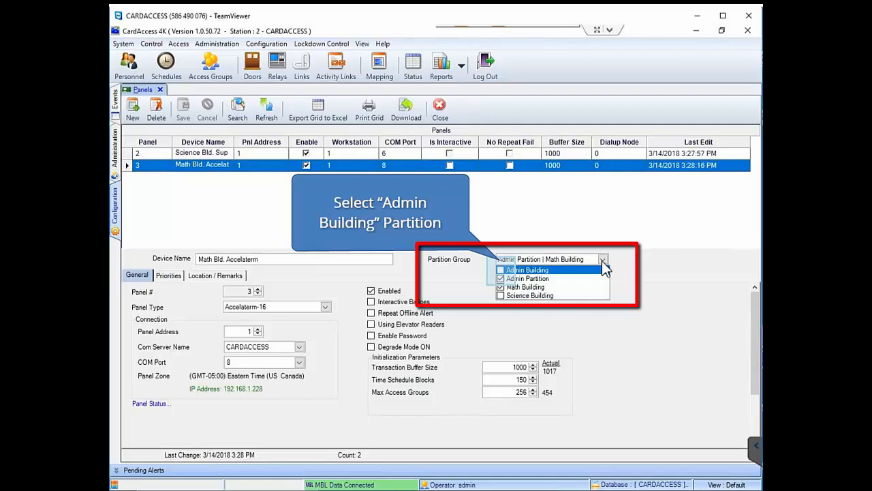
# Step: Add Admin Building to the Math Bld. Accelaterm panel's partition groups and save
pyautogui.click(501, 270)
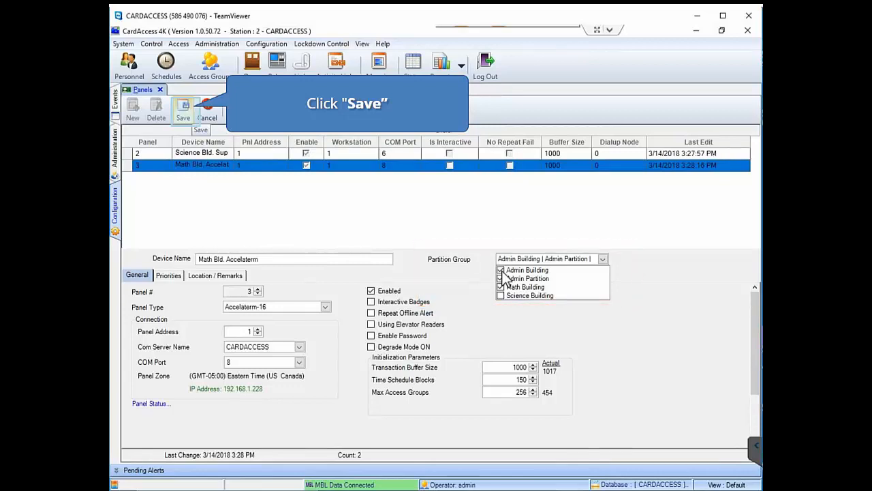
pyautogui.click(186, 115)
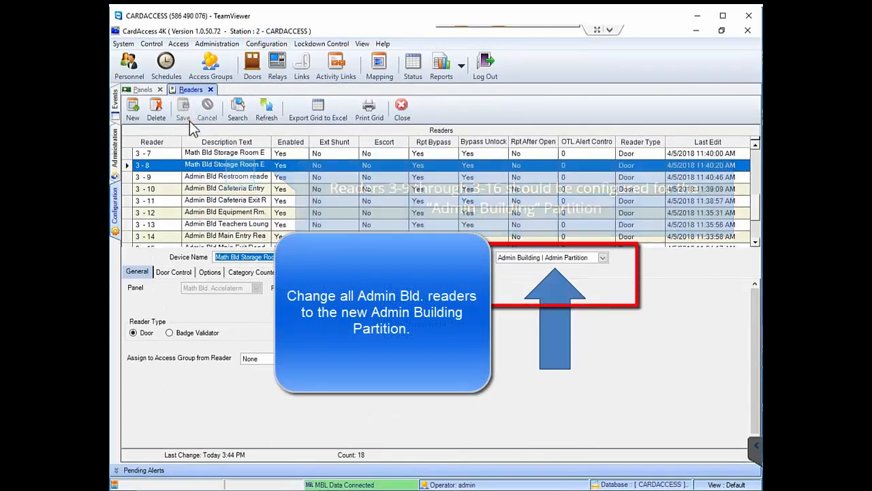
# Step: Select Admin Bld reader 3-9 and bring up the reader Partition choices for Admin Building
pyautogui.click(241, 175)
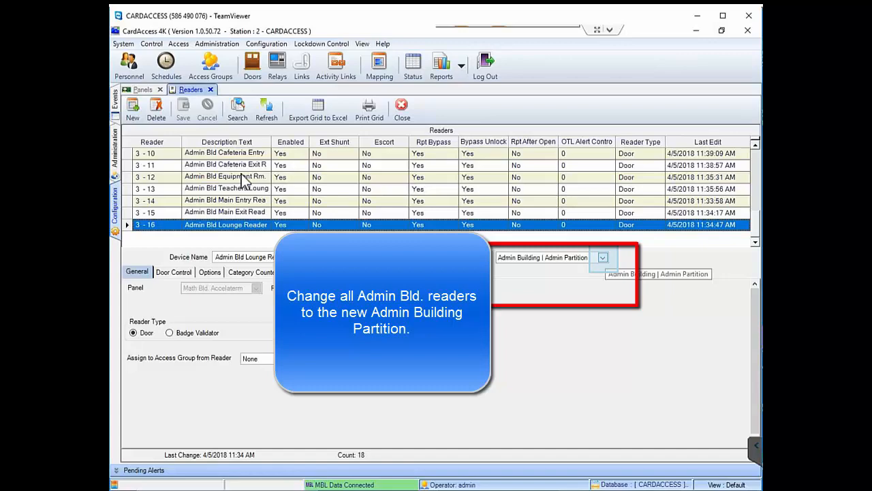
pyautogui.click(603, 258)
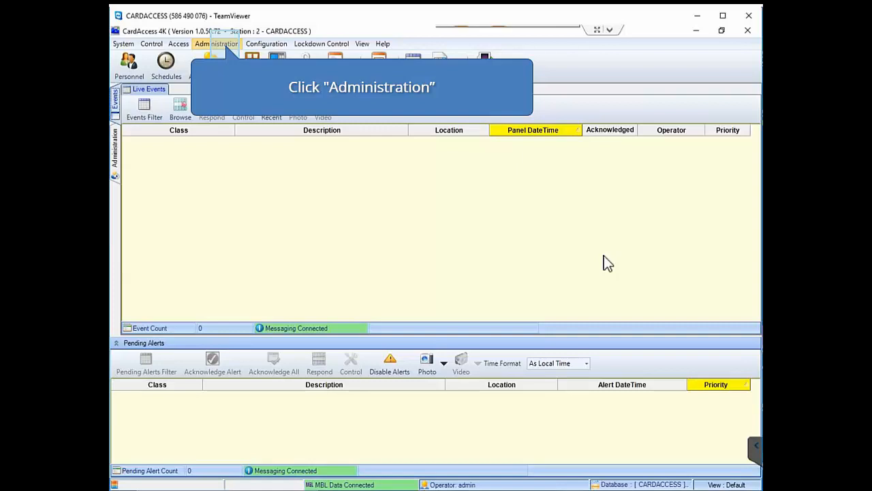
# Step: Go to Administration > Operators to view the existing operator list
pyautogui.click(225, 51)
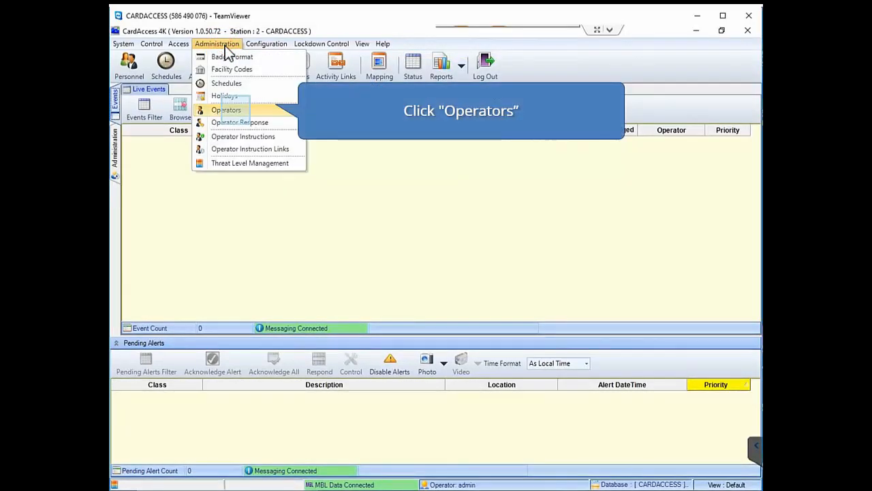
pyautogui.click(237, 111)
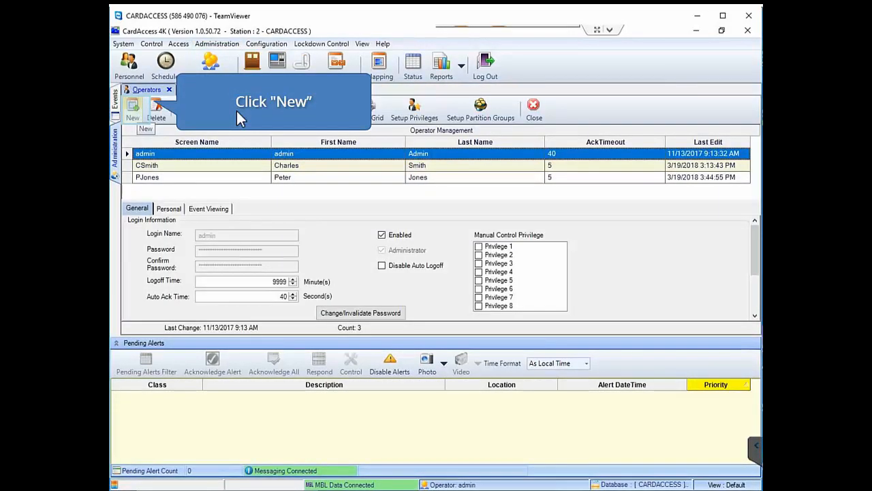
# Step: Create a new operator record with its login name and the password entered twice
pyautogui.click(135, 111)
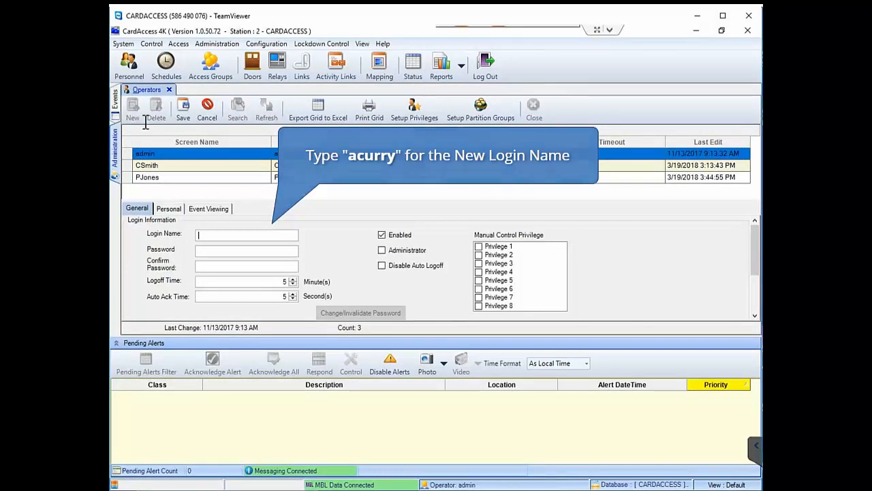
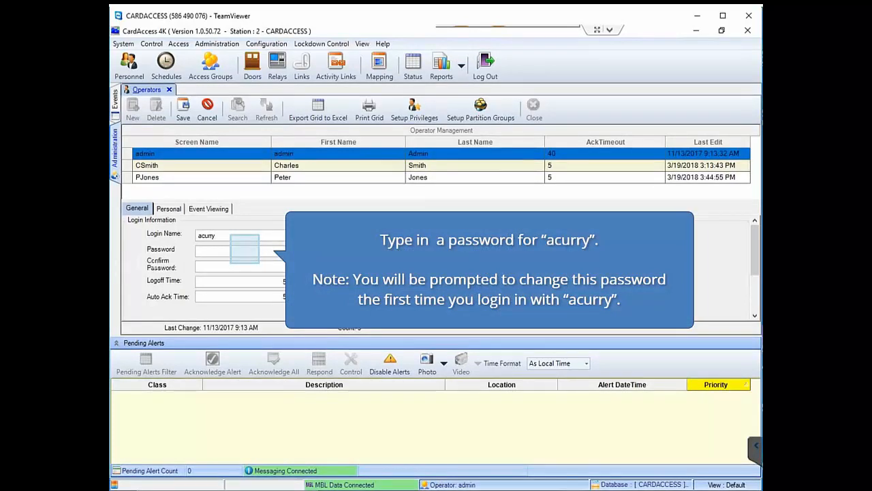
pyautogui.click(245, 249)
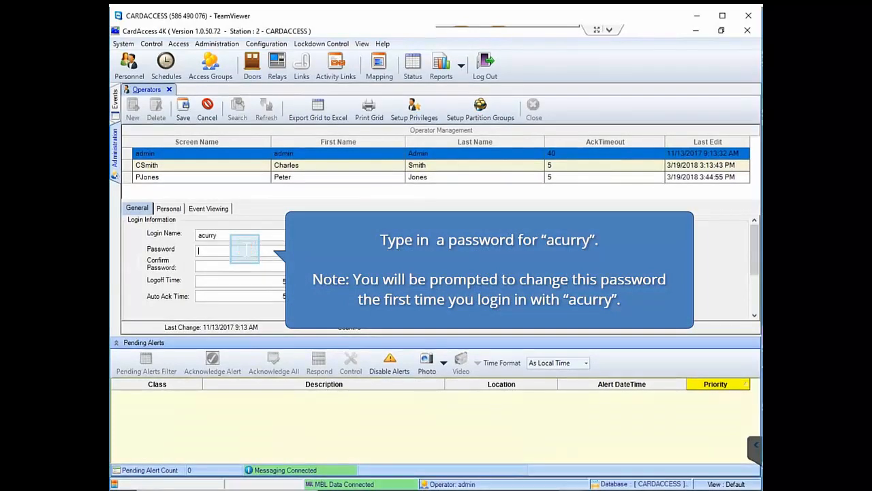
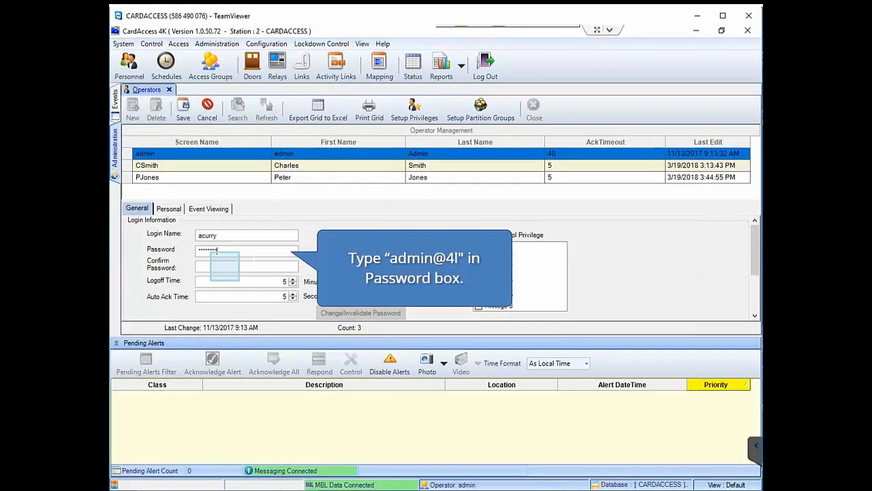
pyautogui.click(225, 266)
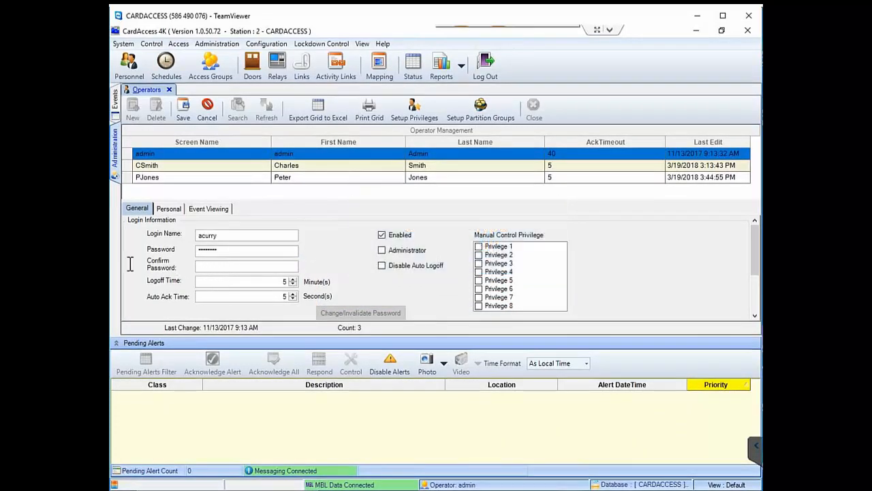
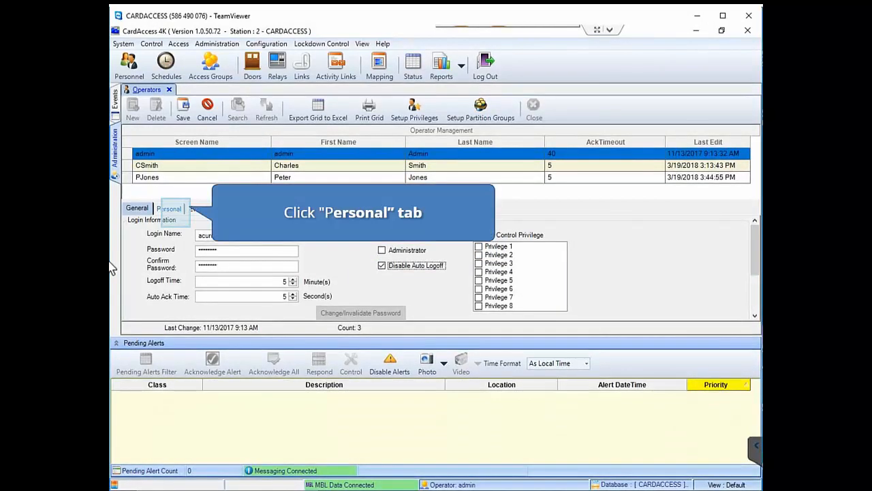
# Step: Show the new operator's Personal details to review the first name, last name and phone fields
pyautogui.click(171, 210)
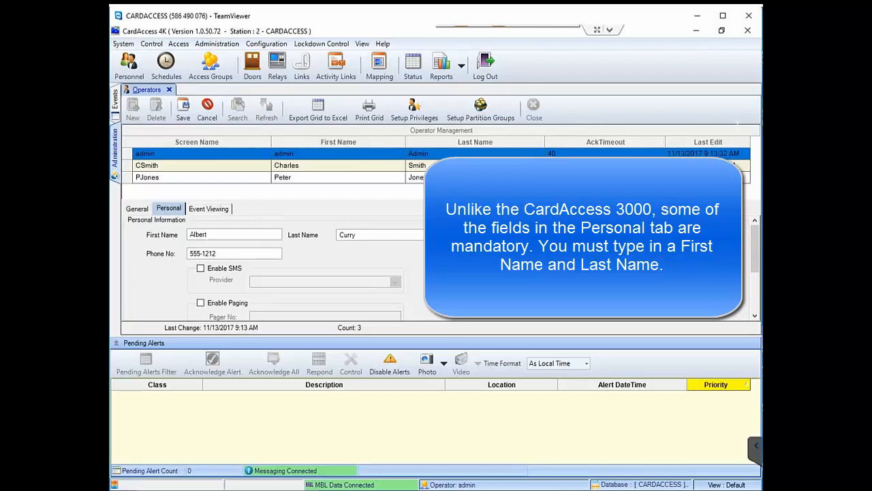
pyautogui.scroll(-3, 266, 265)
pyautogui.scroll(3, 266, 266)
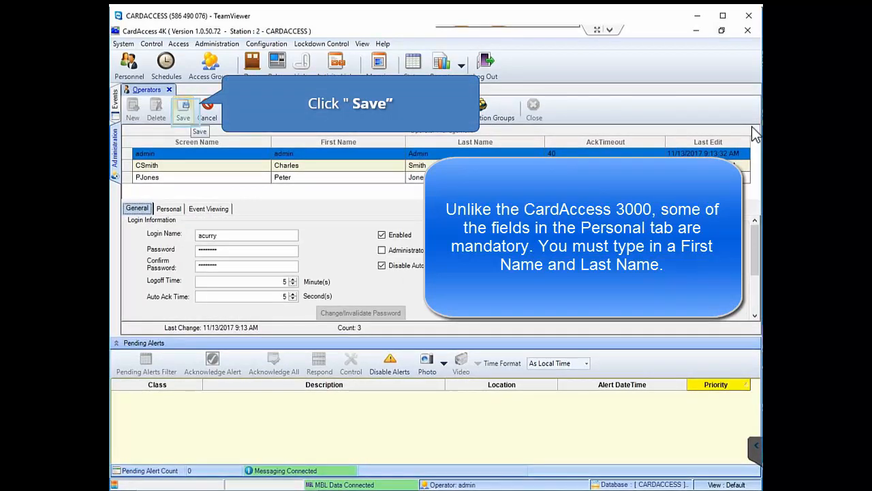
# Step: Give the operator the Admin Building Administrator privilege role and save it, bringing the operator count to 4
pyautogui.click(185, 117)
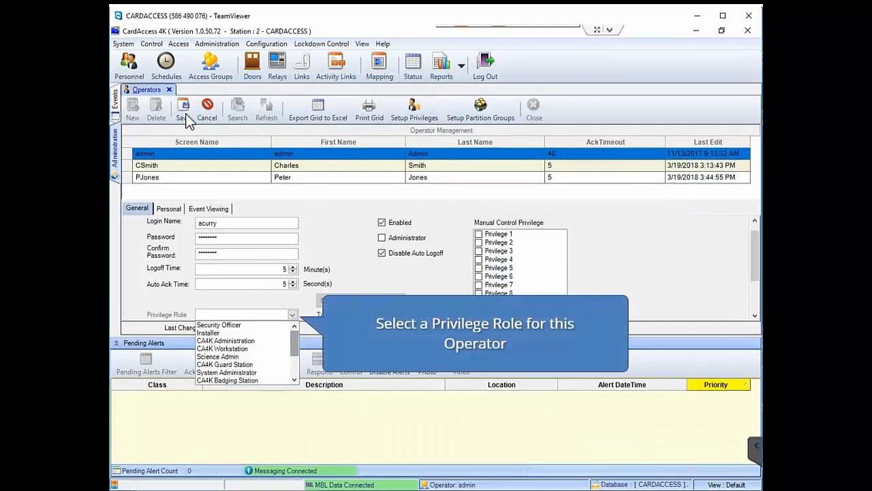
pyautogui.moveTo(297, 339)
pyautogui.mouseDown()
pyautogui.moveTo(293, 379)
pyautogui.moveTo(293, 332)
pyautogui.moveTo(292, 353)
pyautogui.mouseUp()
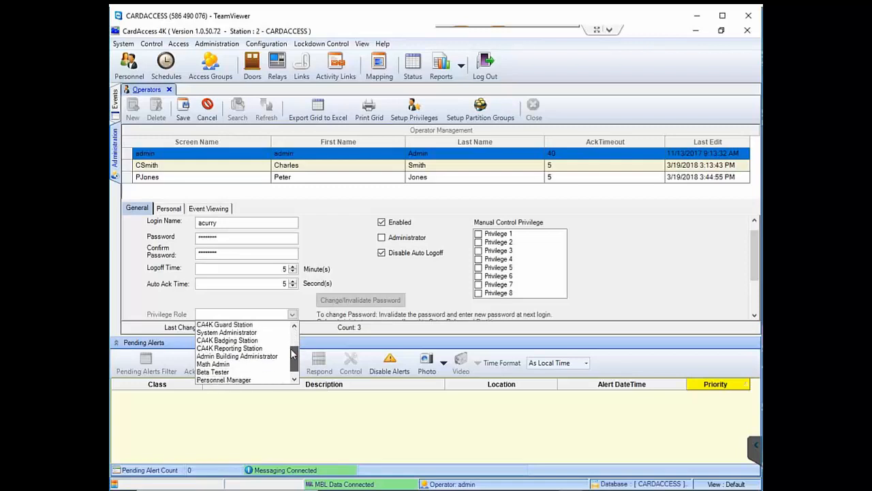
pyautogui.click(236, 356)
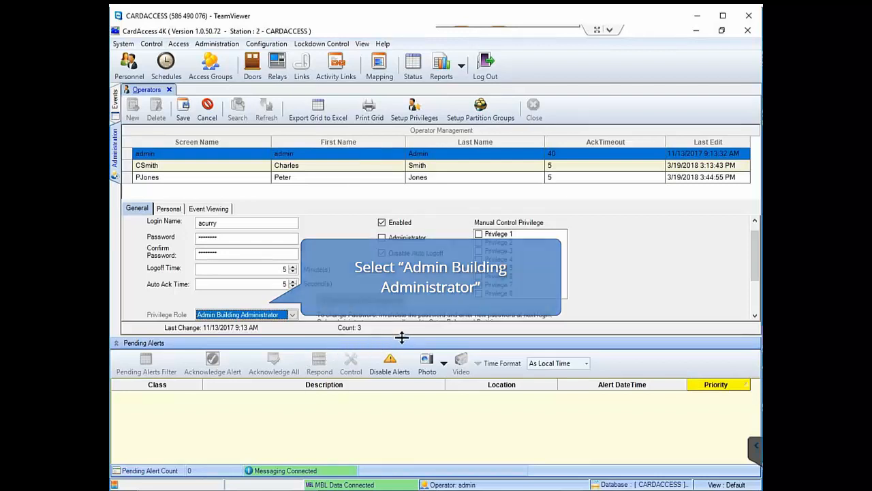
pyautogui.moveTo(402, 338); pyautogui.dragTo(407, 369)
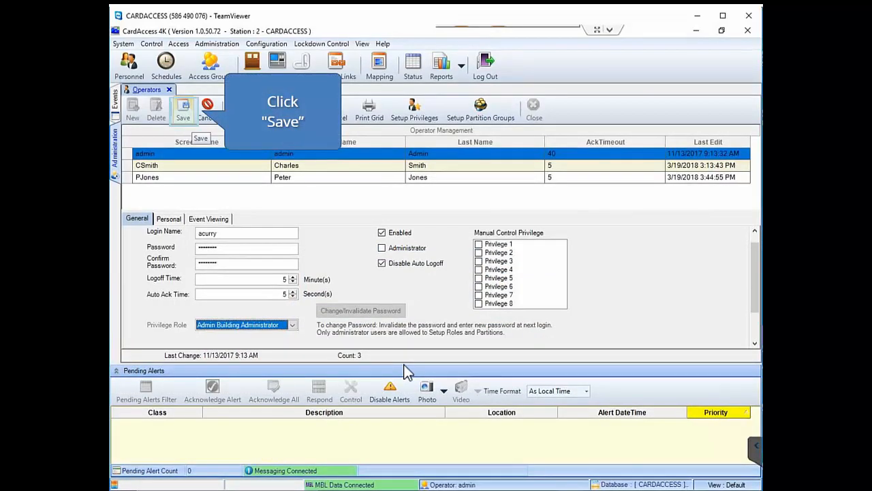
pyautogui.click(184, 113)
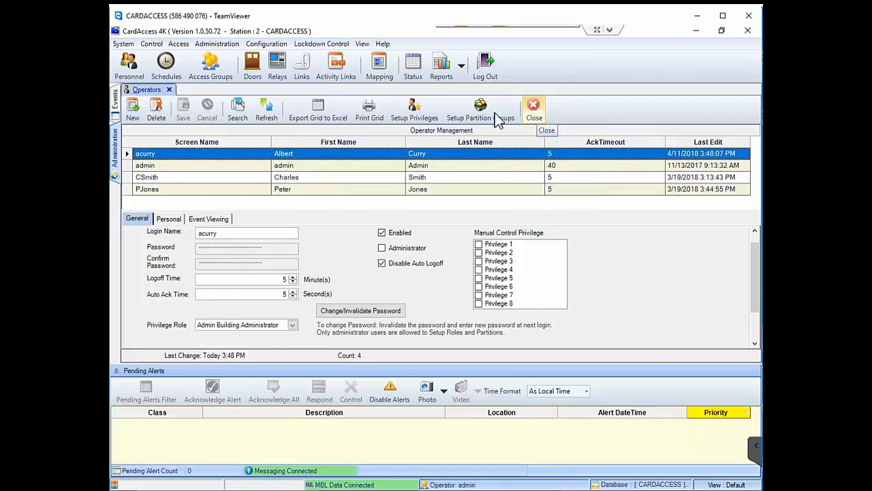
# Step: Close operator management and log out of the admin session
pyautogui.click(535, 110)
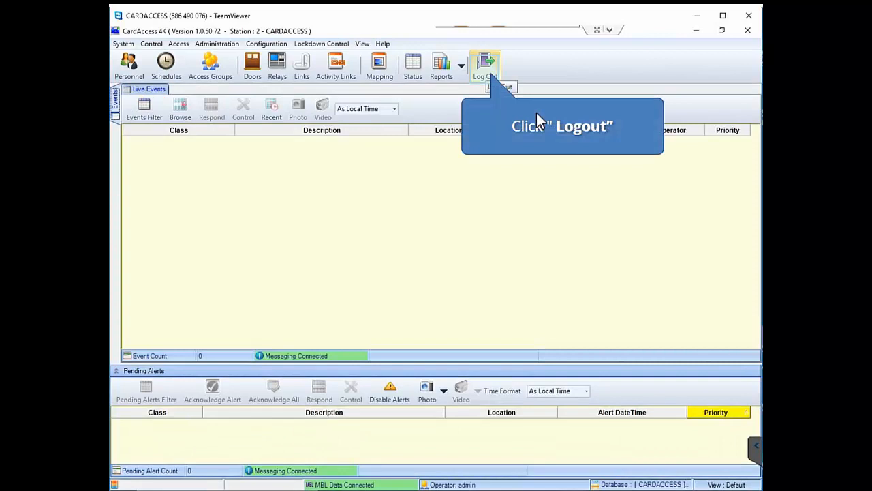
pyautogui.click(486, 68)
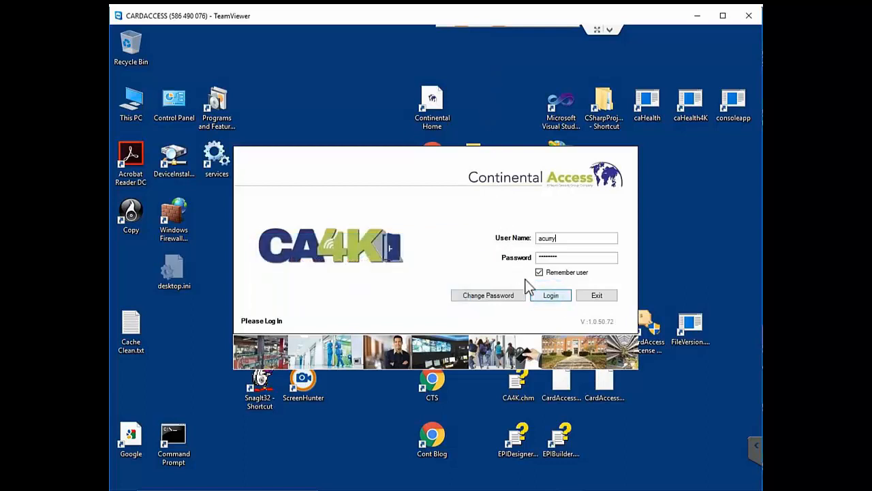
# Step: Log in as the new operator and enter the current password in the required Password Change dialog
pyautogui.click(550, 298)
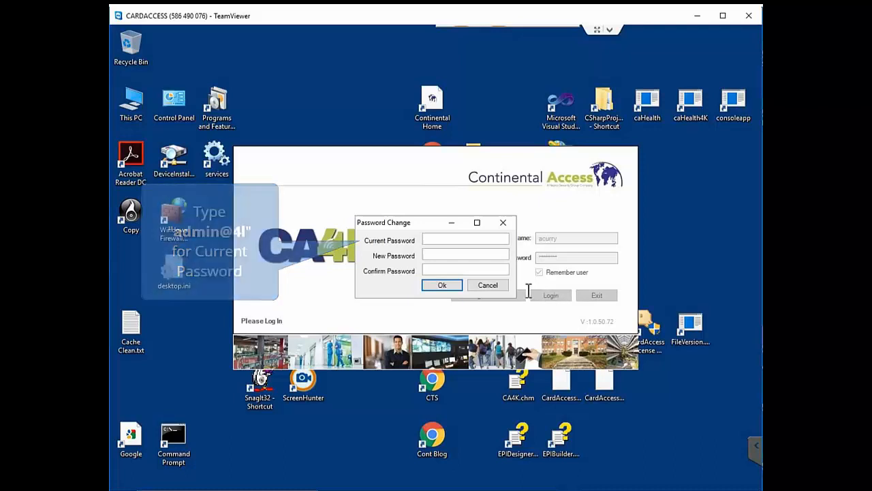
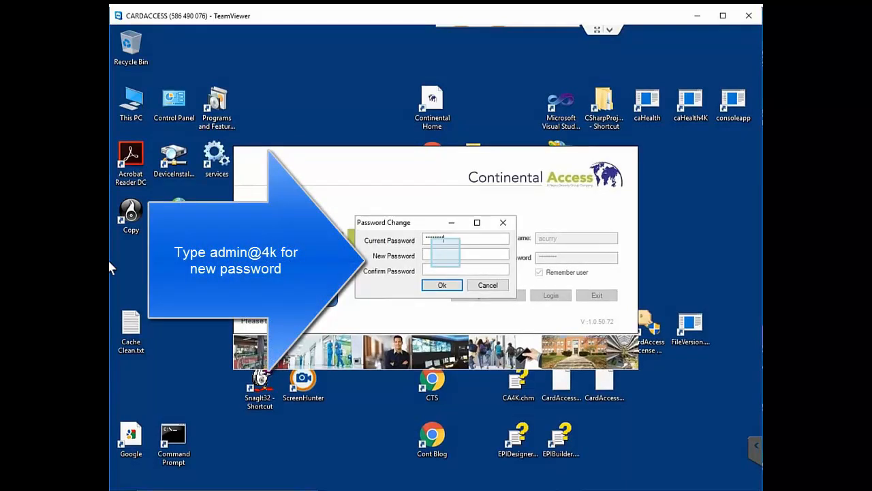
pyautogui.click(446, 254)
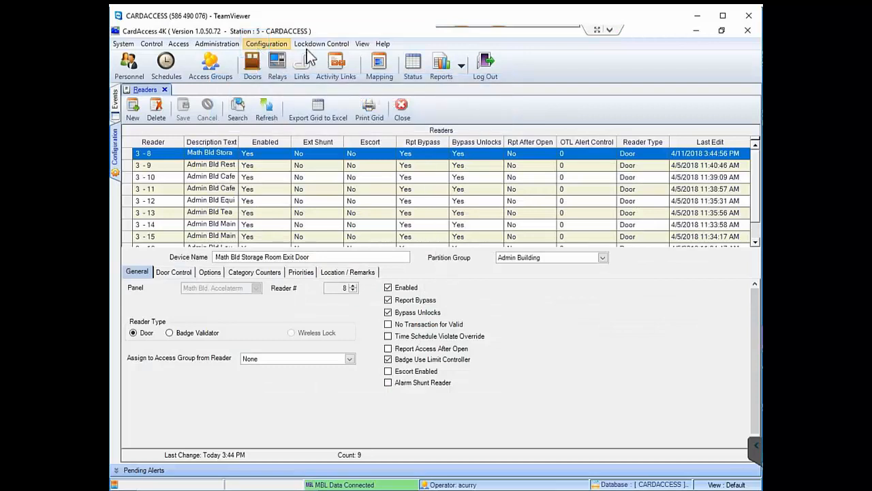
# Step: Open Configuration > Panels, showing only the Math Bld. Accelaterm panel
pyautogui.click(259, 46)
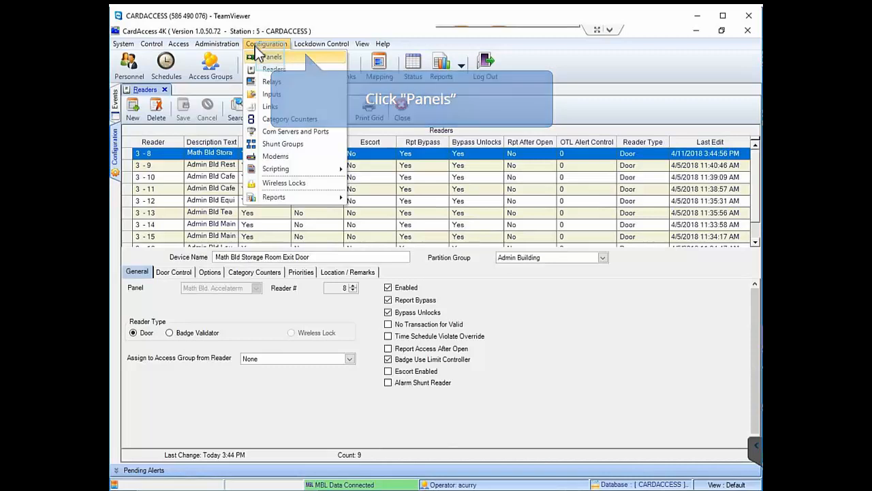
pyautogui.click(270, 57)
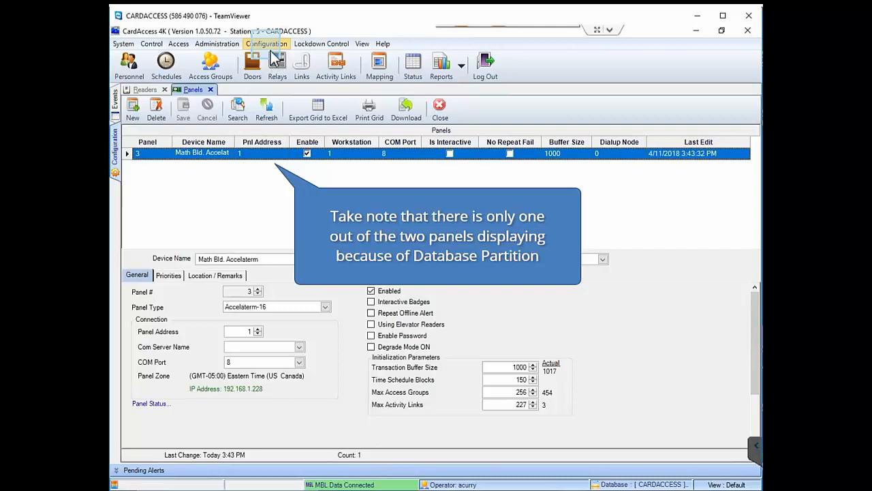
# Step: Open Configuration > Readers and check that only the 9 Admin Building readers are listed
pyautogui.click(266, 46)
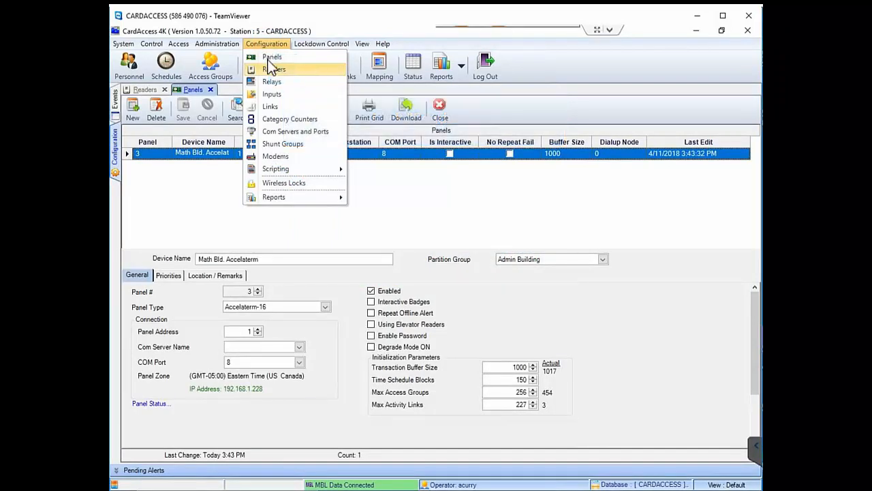
pyautogui.click(281, 70)
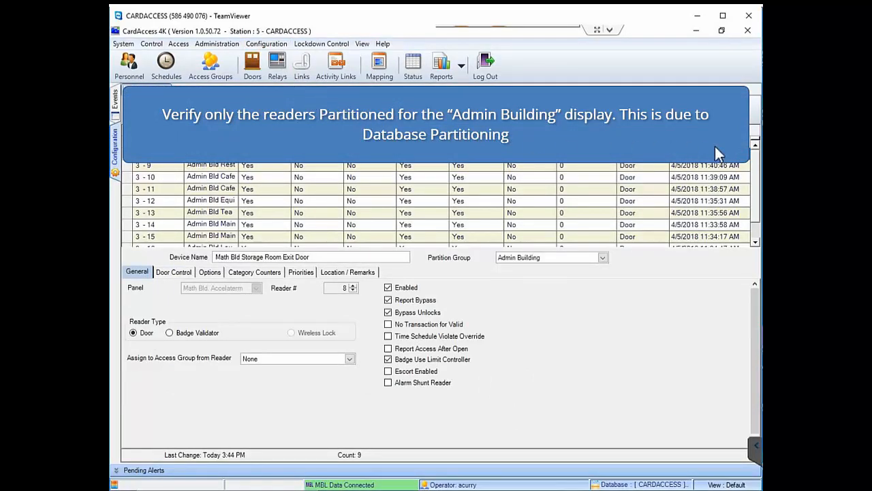
pyautogui.scroll(-1, 759, 148)
pyautogui.scroll(1, 760, 155)
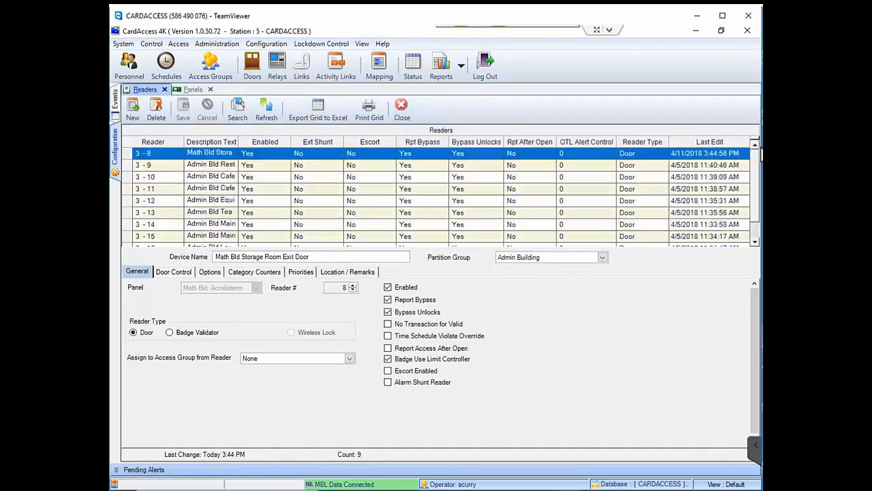